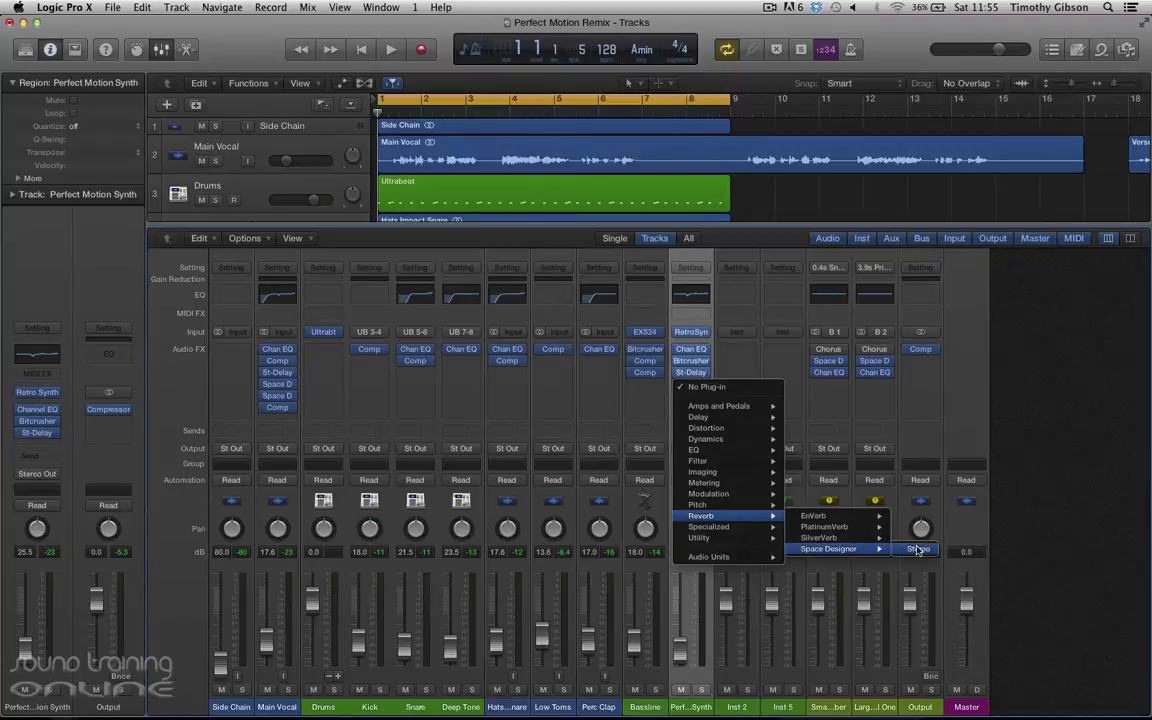
Step: Insert a stereo Space Designer reverb on the Perfect Motion Synth channel, with the dry output at maximum and the reverb output lowered slightly
click(917, 549)
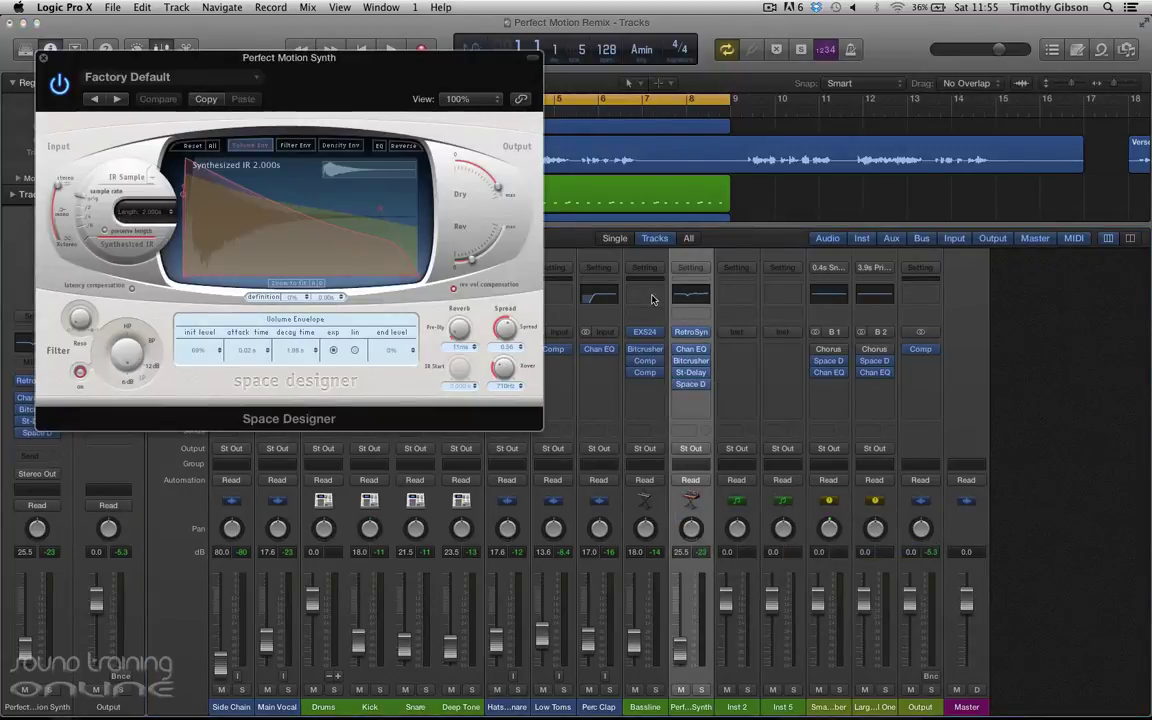
drag(422, 91, 591, 175)
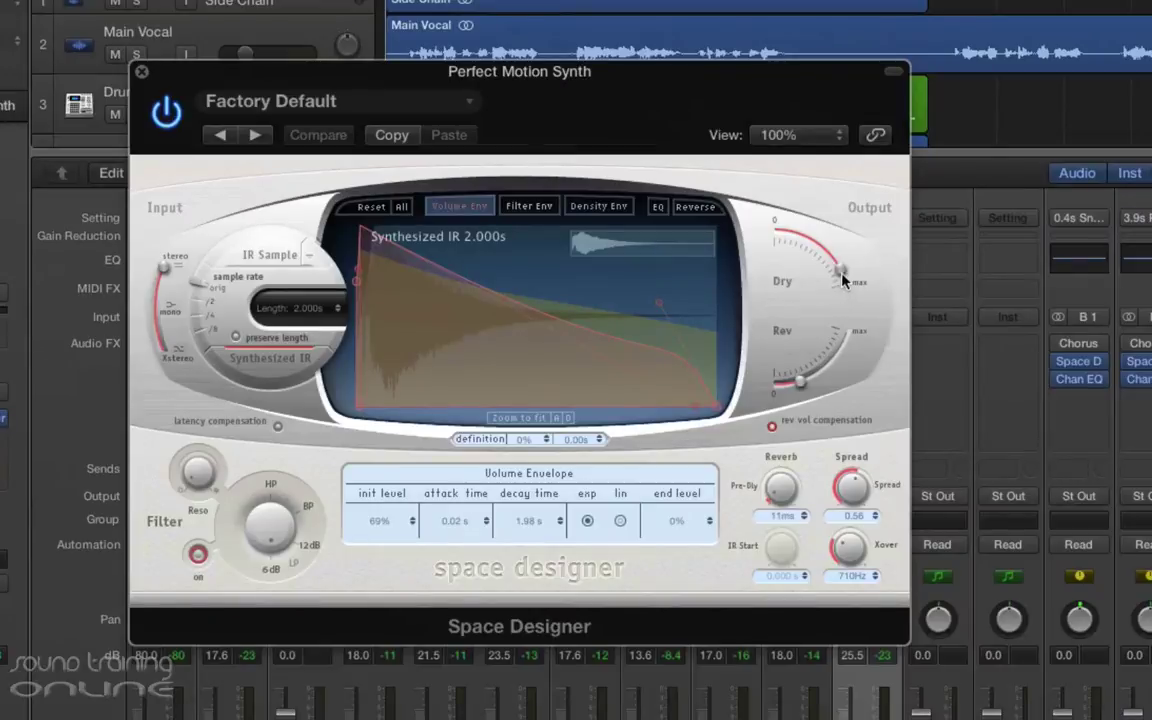
drag(843, 281, 853, 303)
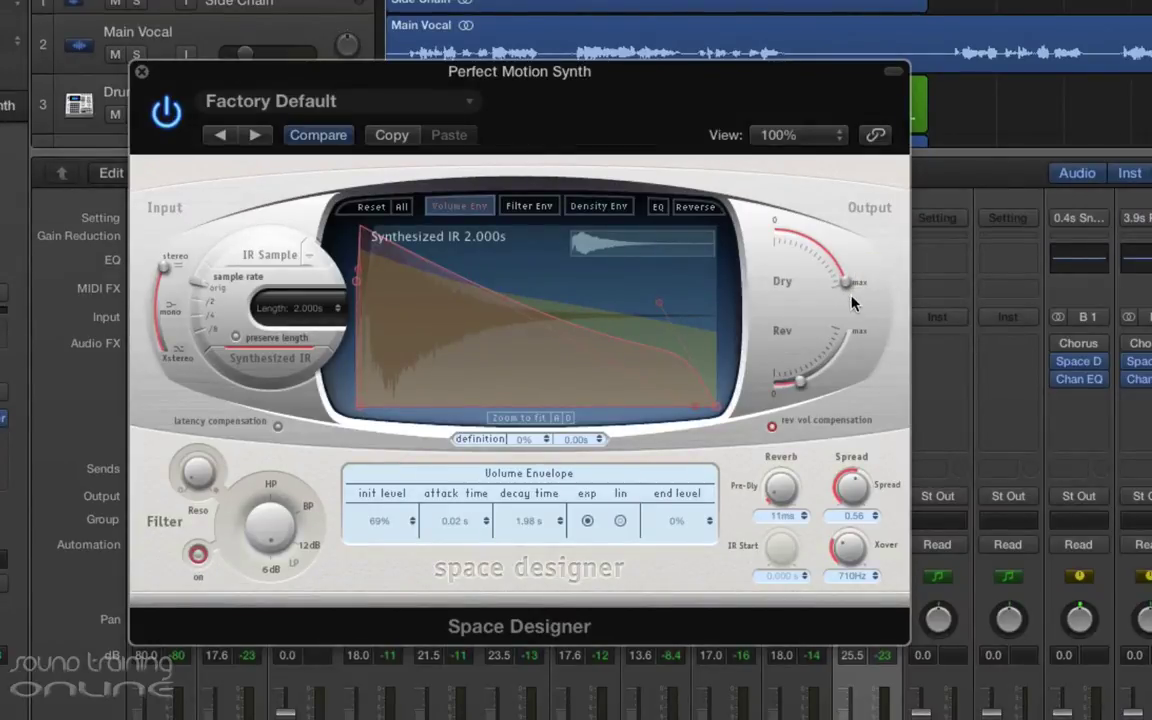
mouse_move(800, 388)
mouse_down()
mouse_move(800, 374)
mouse_move(797, 390)
mouse_up()
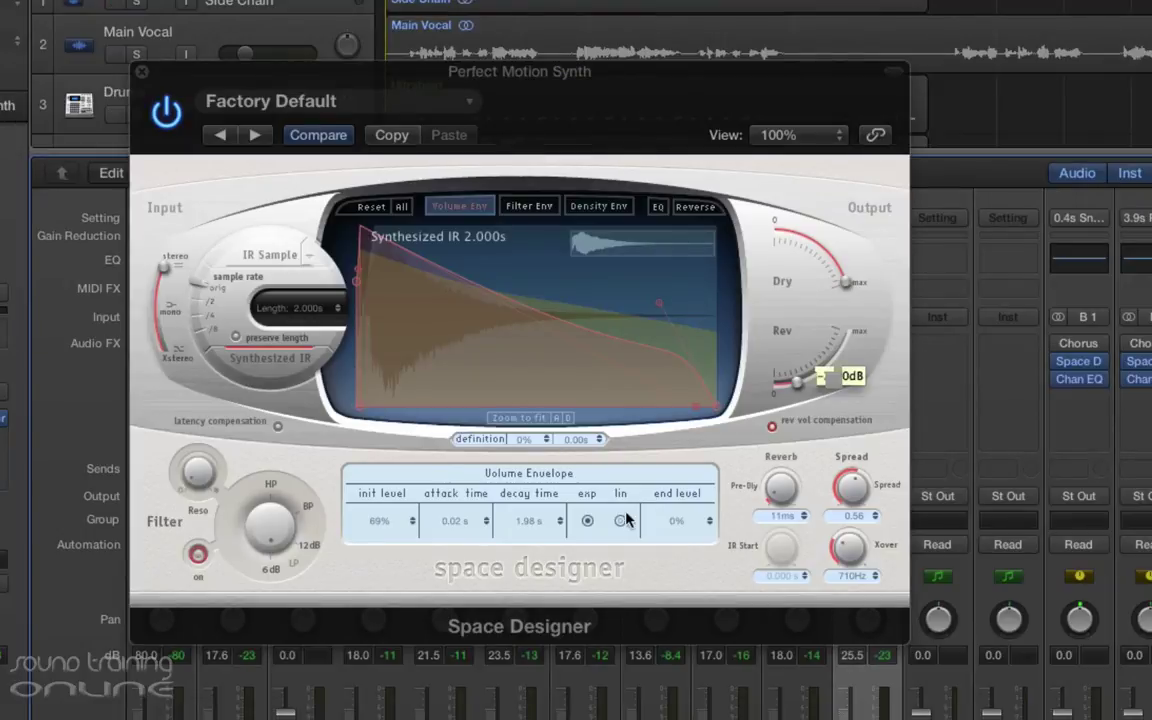
Step: Try the medium-space plate preset 1.3s Soft Plate in Space Designer and lower its reverb output level
click(465, 103)
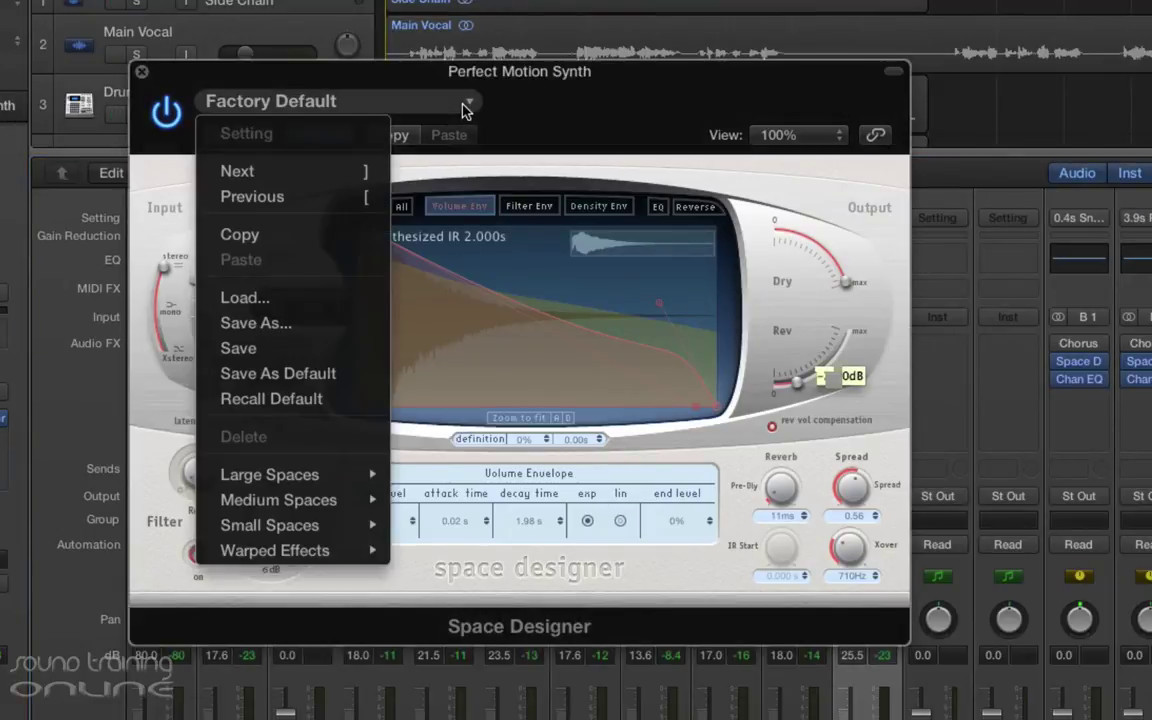
mouse_move(340, 482)
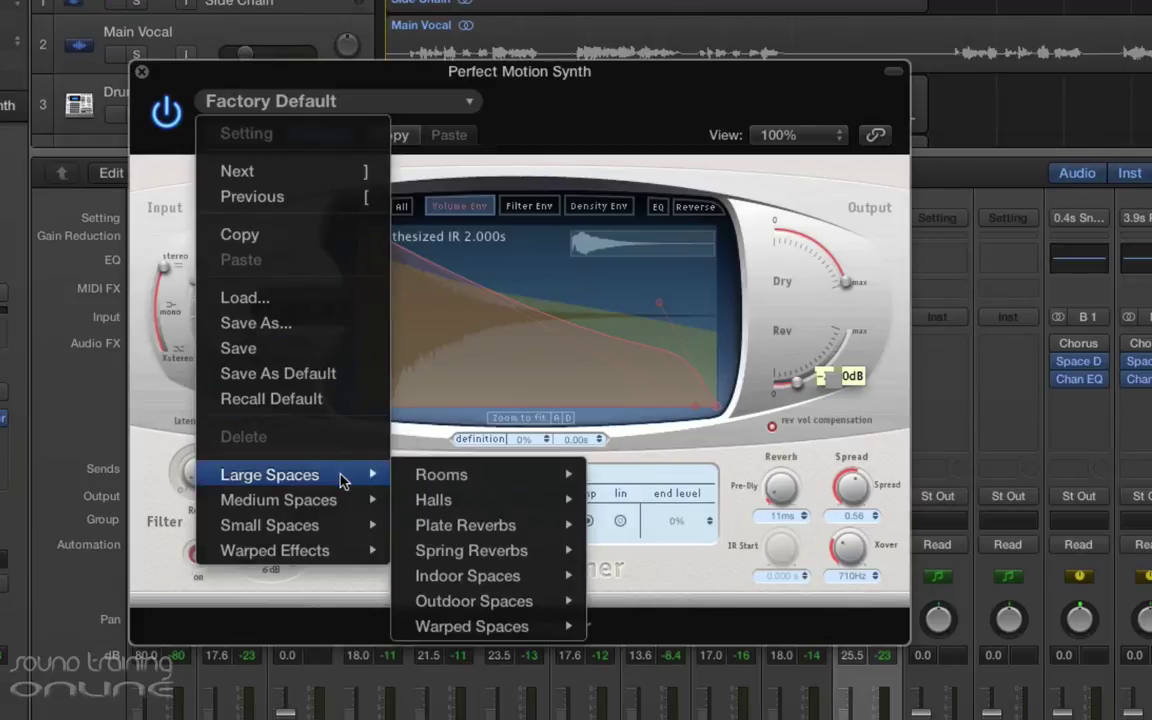
mouse_move(418, 507)
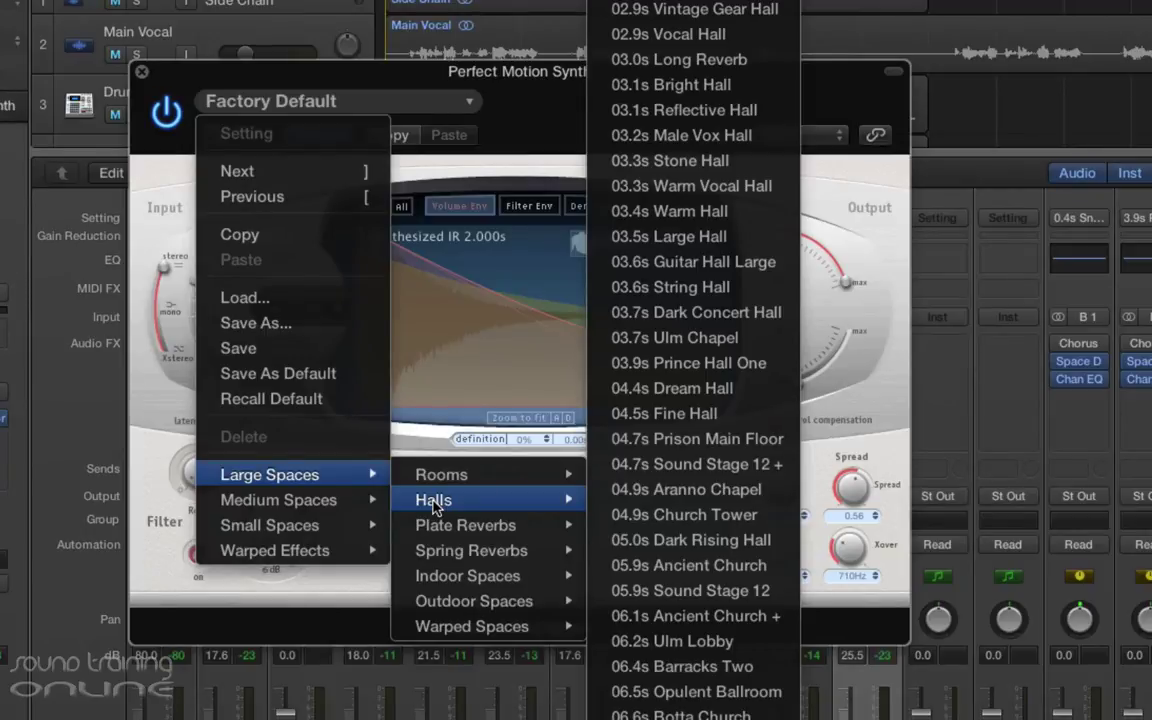
mouse_move(278, 500)
mouse_move(473, 552)
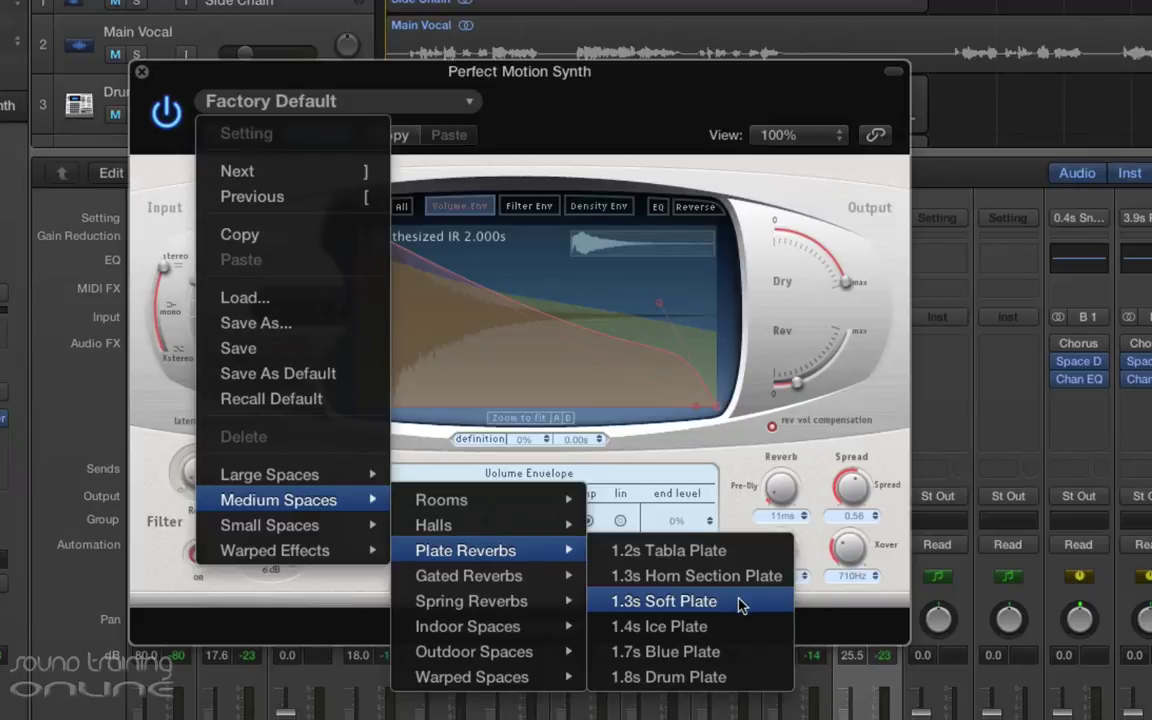
click(741, 606)
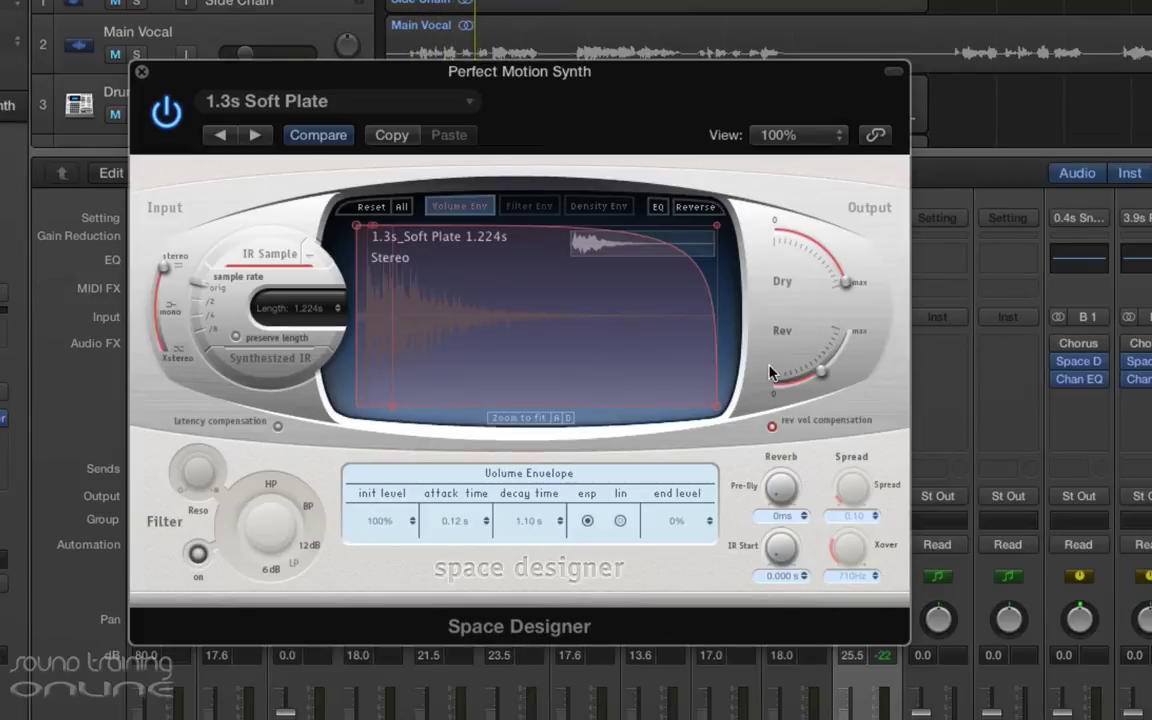
drag(820, 371, 812, 381)
Step: Audition the large-space hall presets 01.3s Choir Hall and 02.2s Large Choir Hall
click(413, 104)
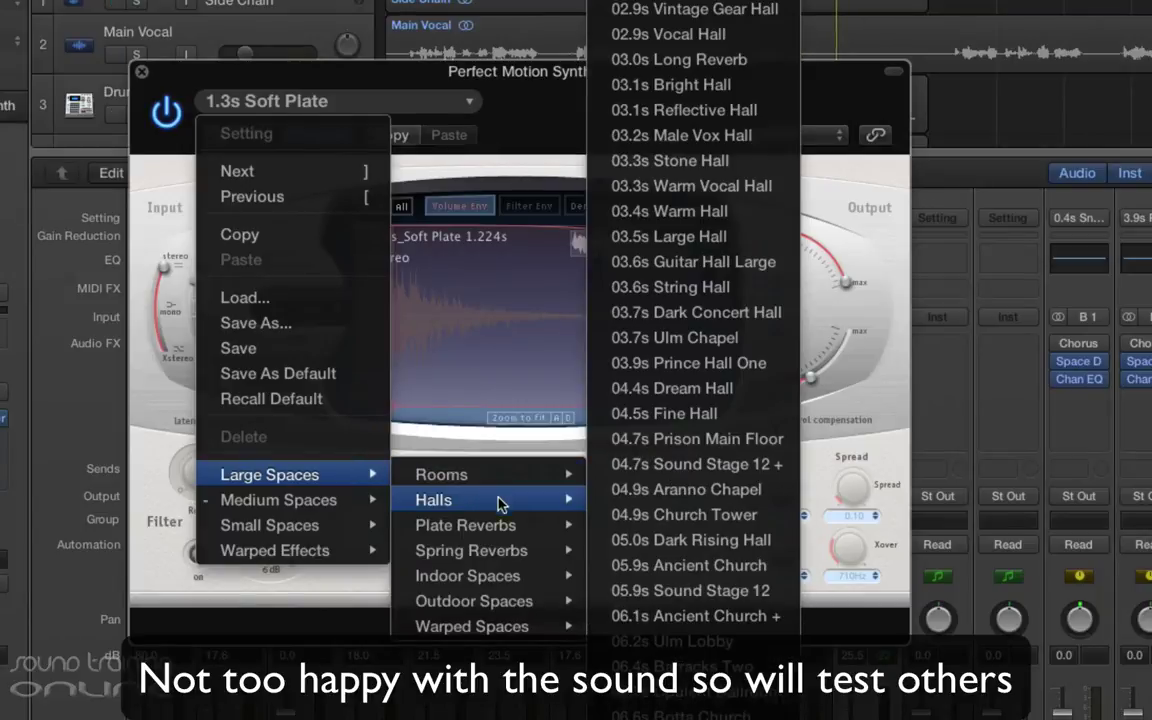
mouse_move(515, 530)
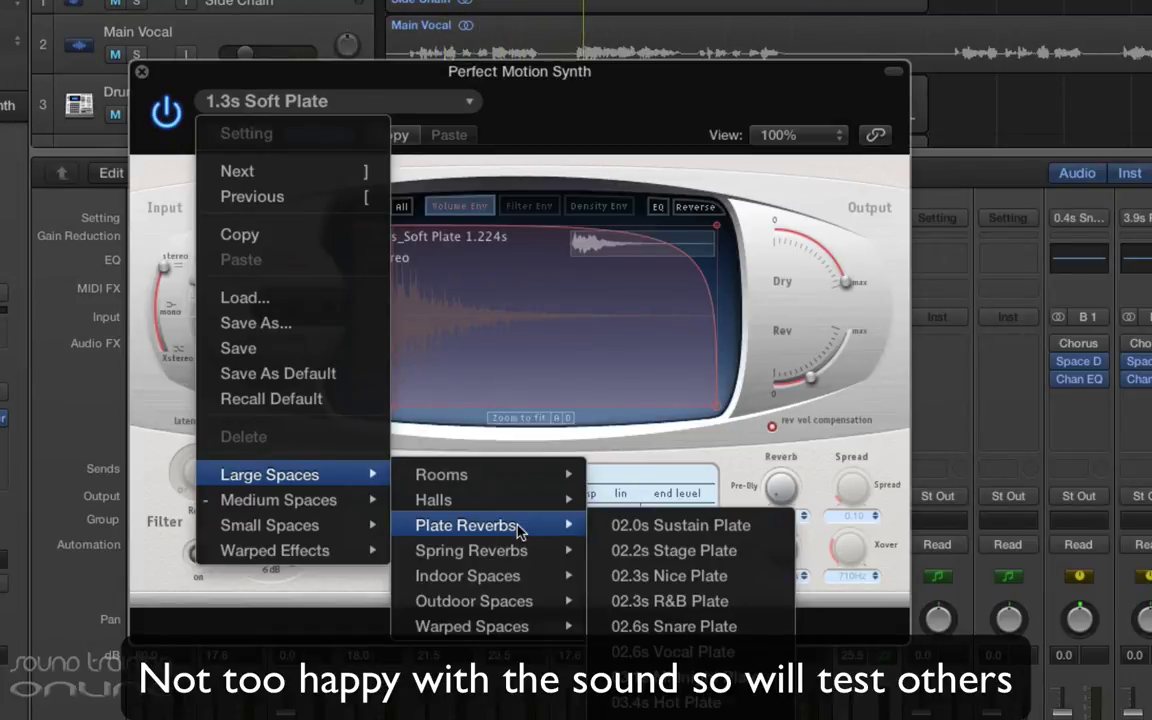
mouse_move(533, 508)
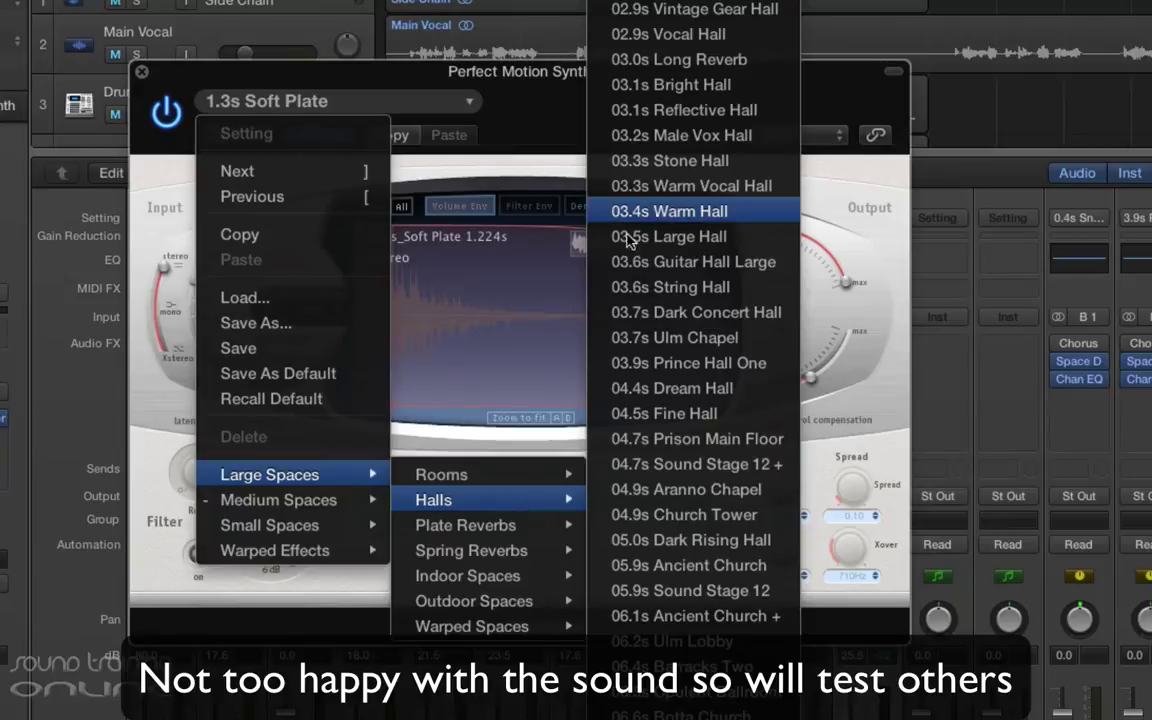
click(690, 8)
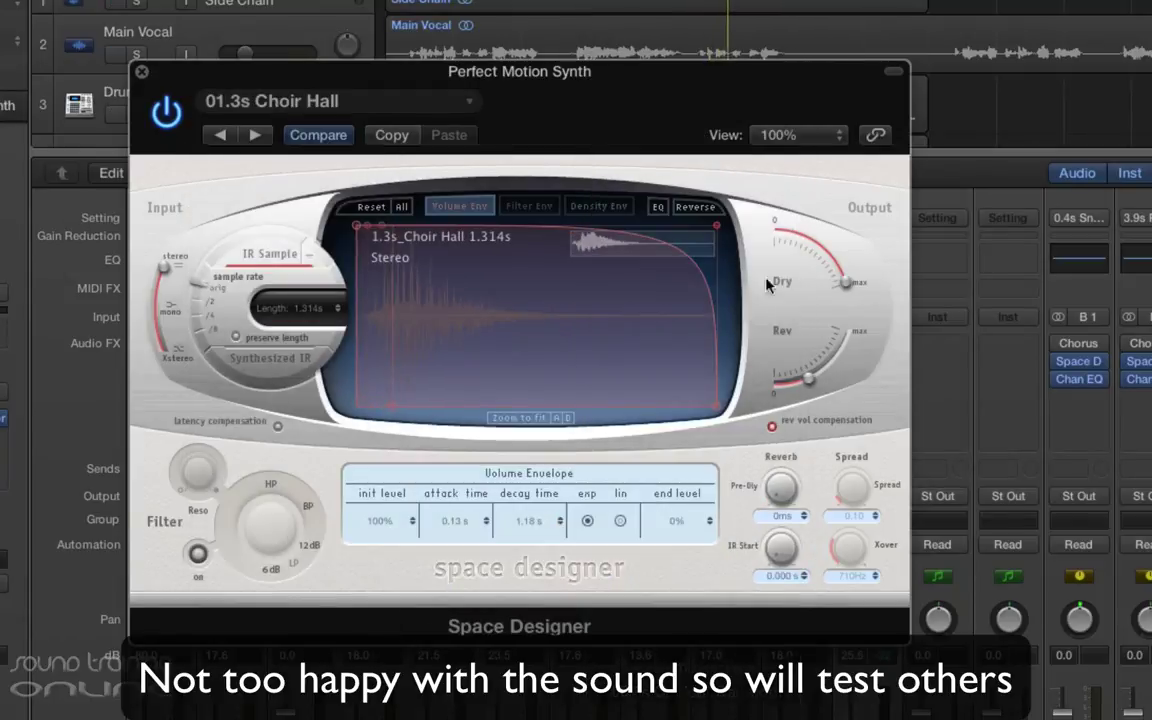
click(257, 137)
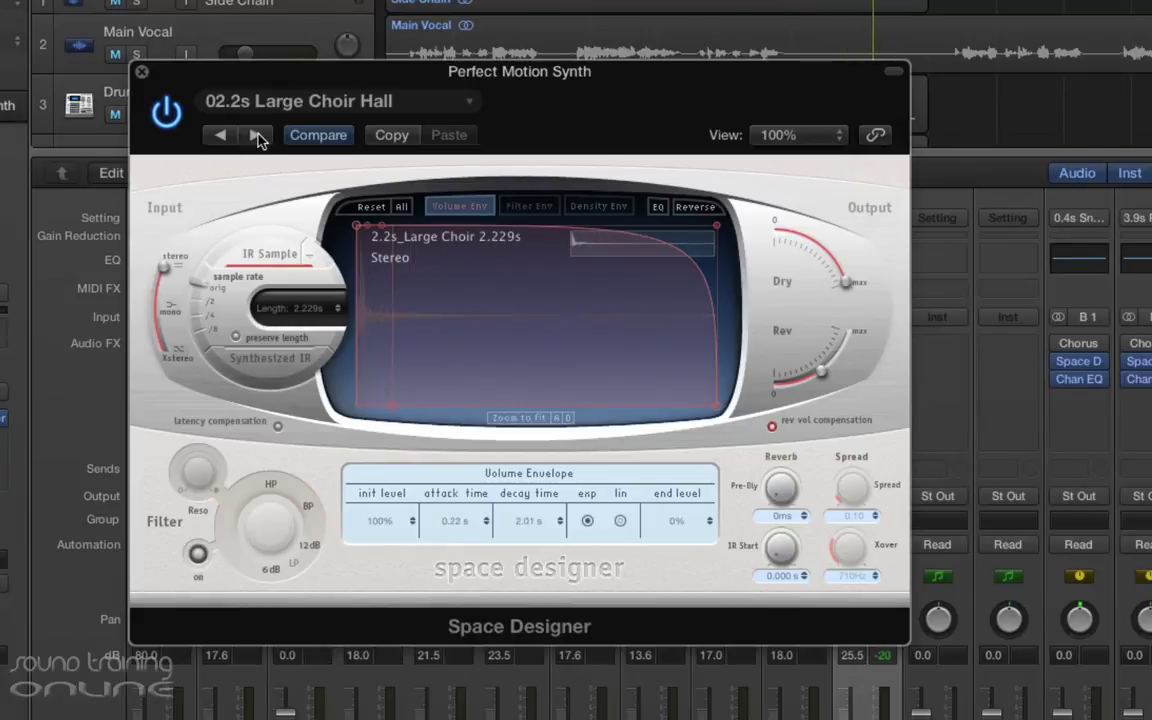
Step: Audition the large-space plate presets 02.0s Sustain Plate and 02.2s Stage Plate, lowering the reverb output of the Stage Plate
click(447, 104)
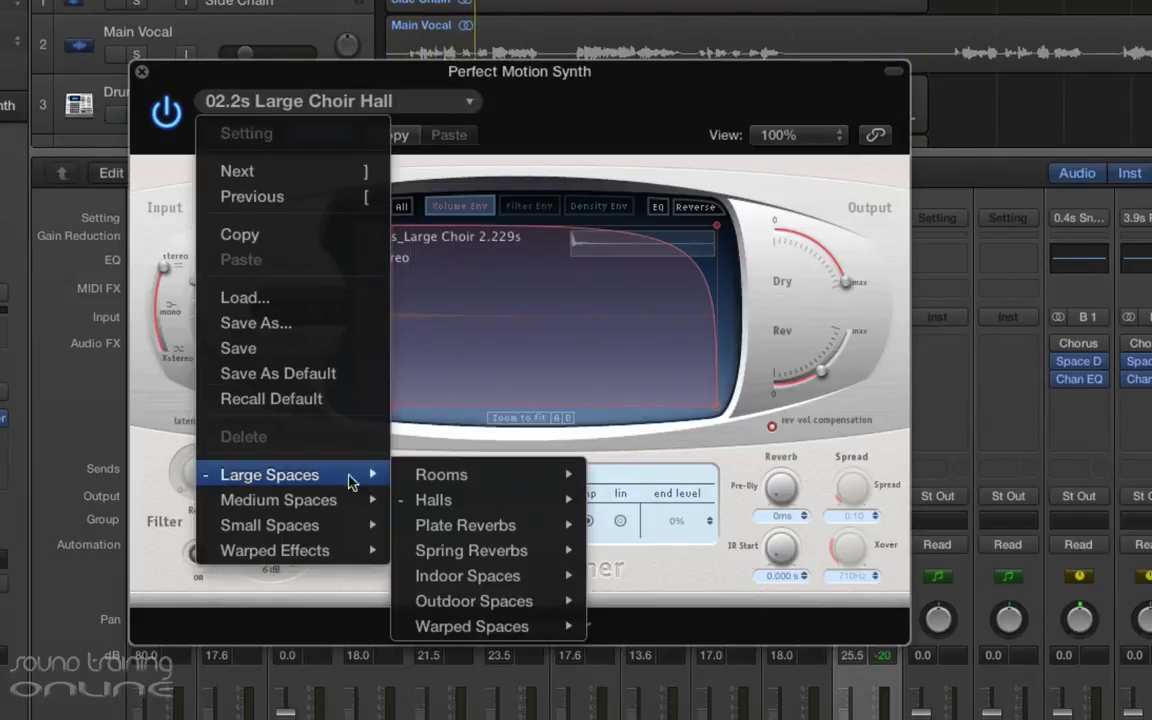
click(615, 452)
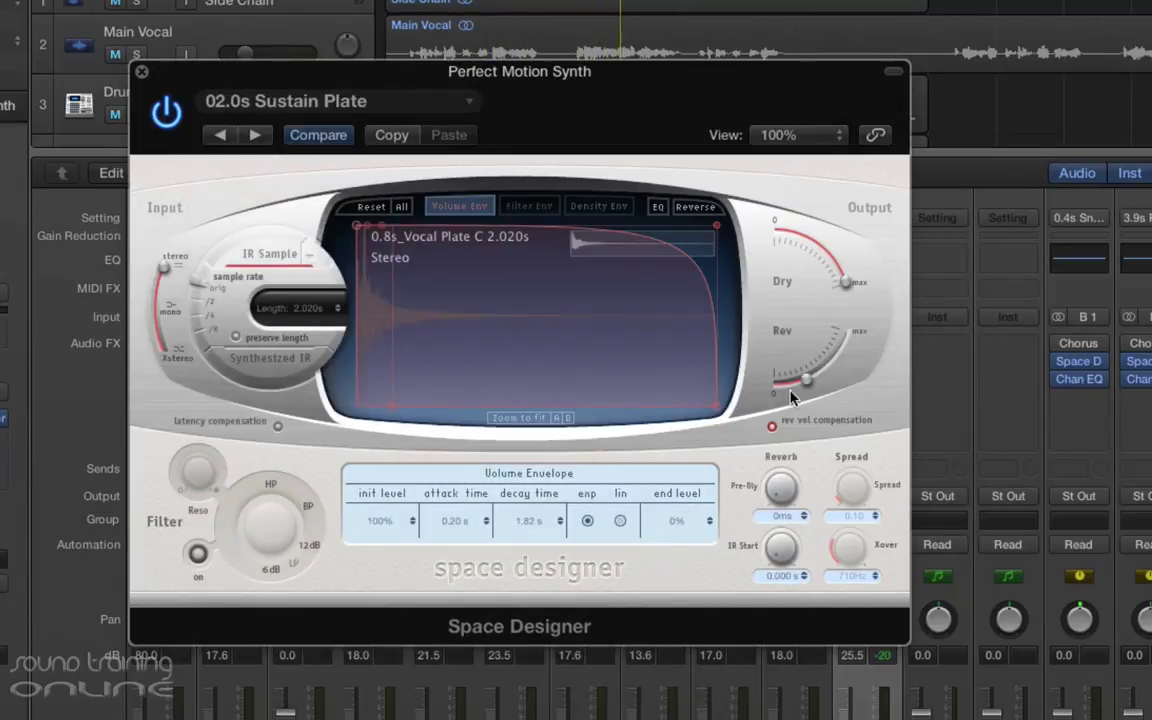
click(257, 136)
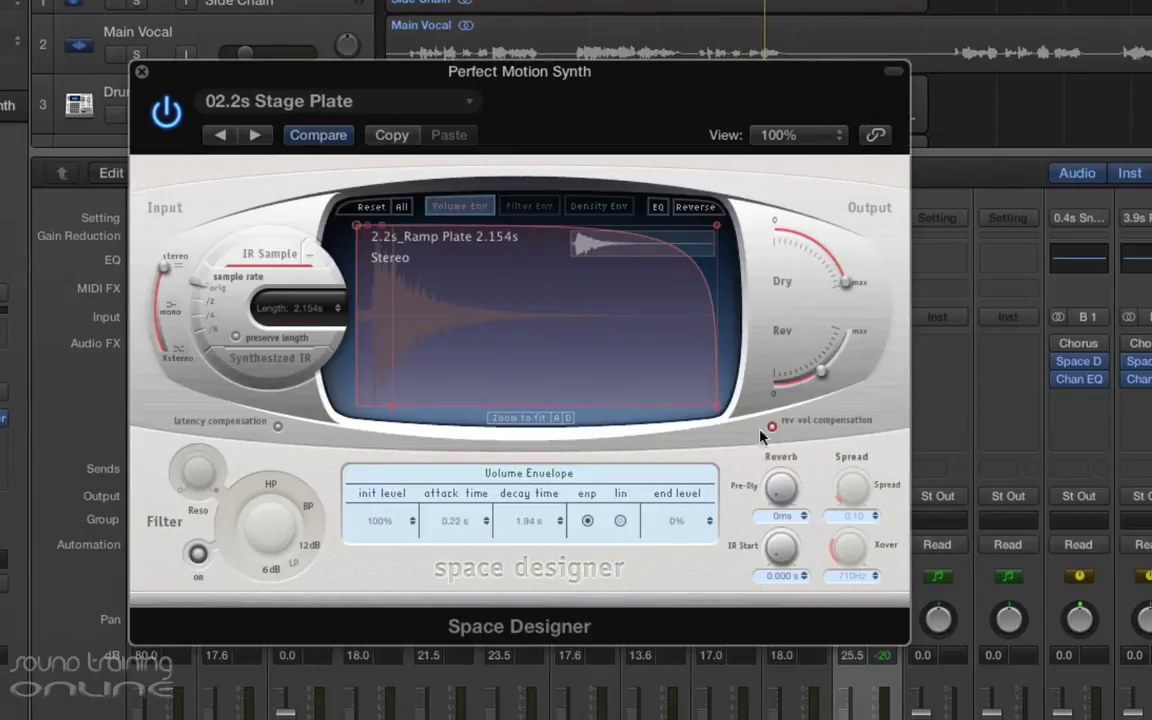
mouse_move(781, 488)
mouse_down()
mouse_move(781, 456)
mouse_move(781, 490)
mouse_up()
mouse_move(826, 374)
drag(826, 374, 818, 386)
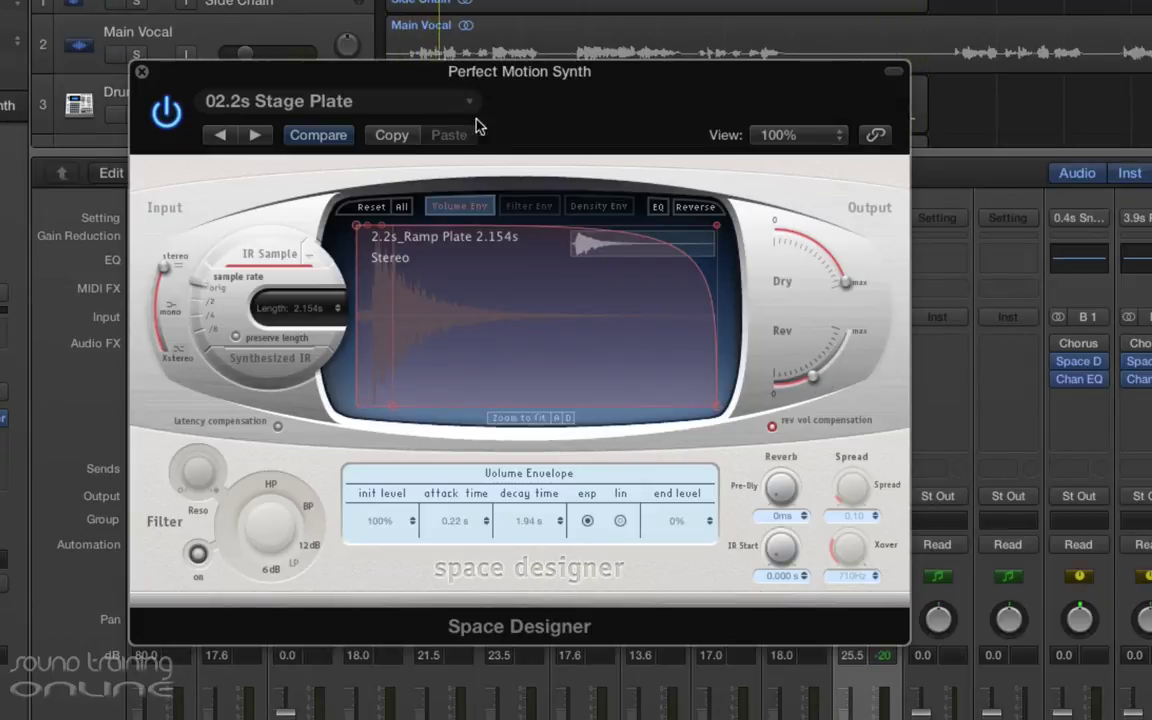
Step: Load the medium-space plate preset 1.7s Blue Plate and lower its reverb output level
click(460, 102)
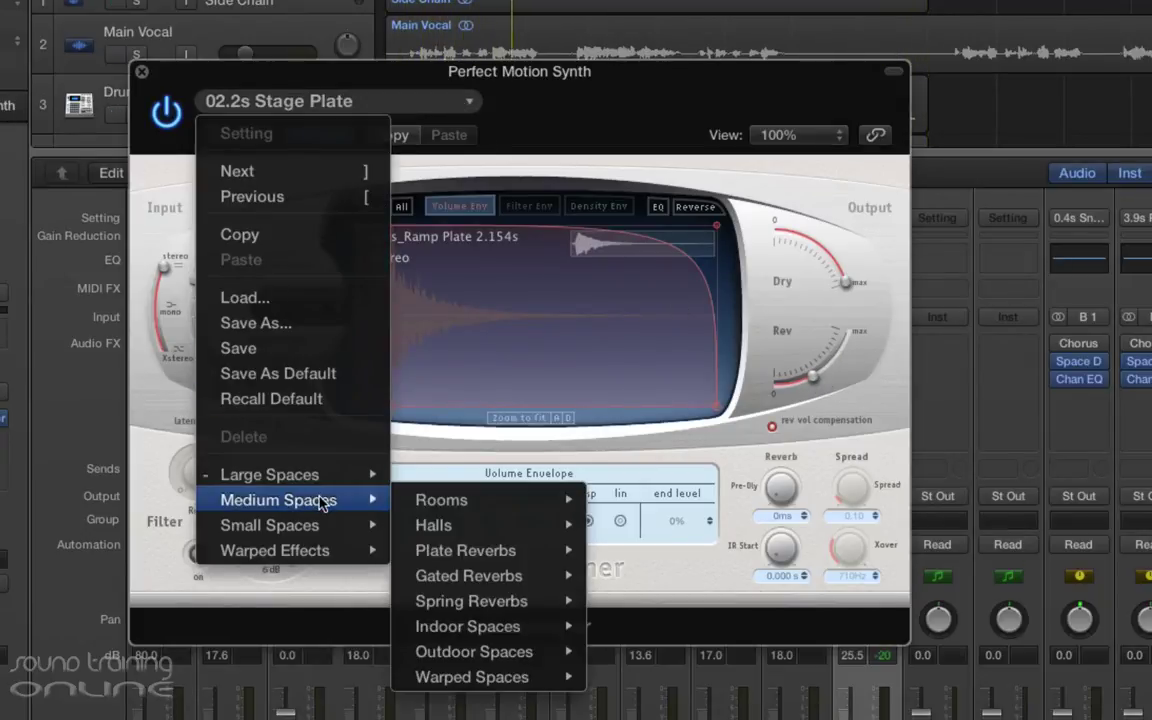
mouse_move(512, 536)
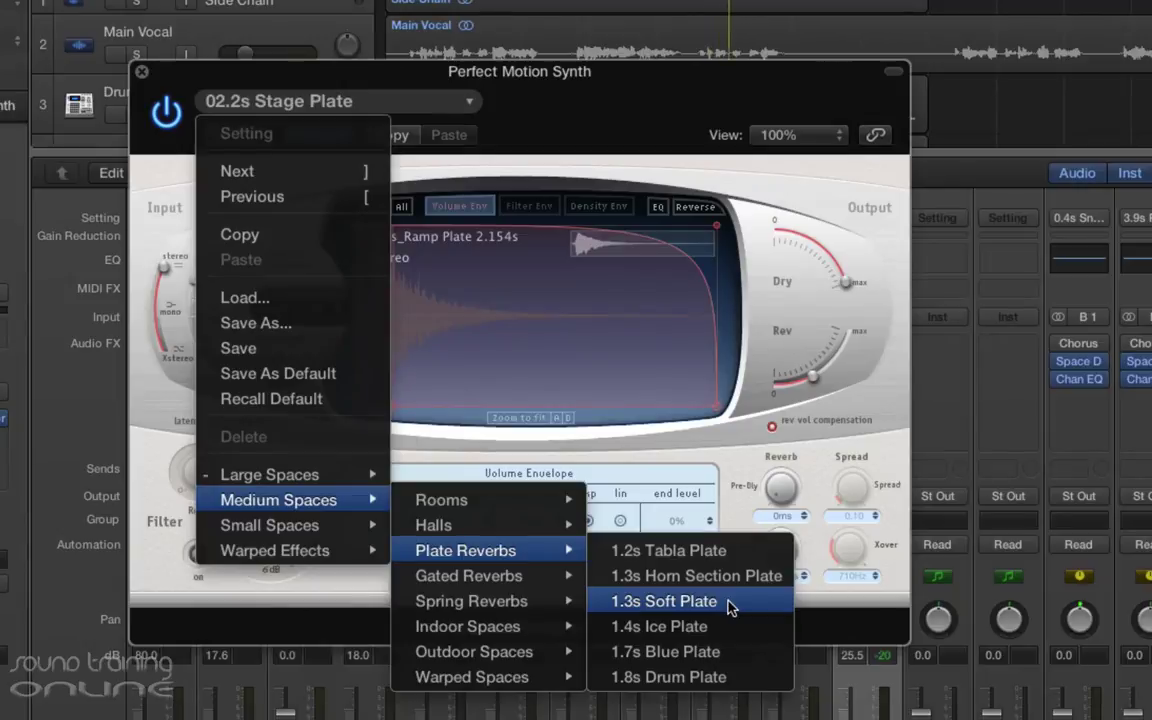
click(710, 651)
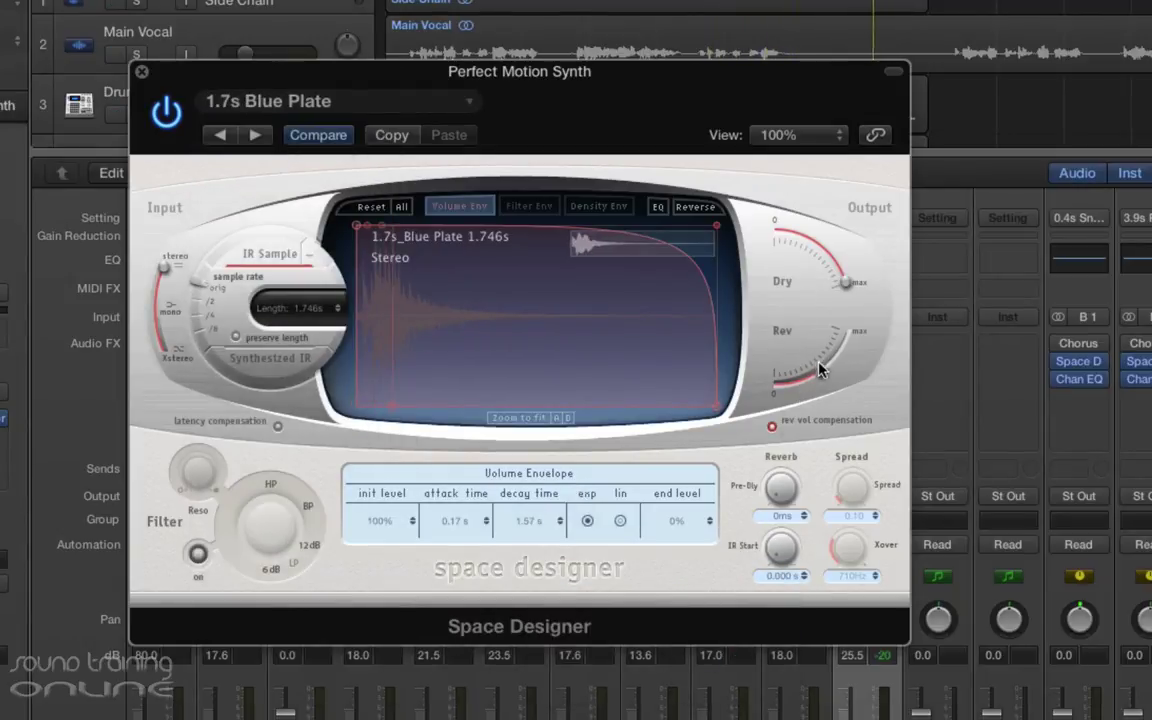
drag(820, 371, 817, 388)
Step: Cut the reverb's low end with the EQ low shelf at 130 Hz and -14 dB gain
click(657, 209)
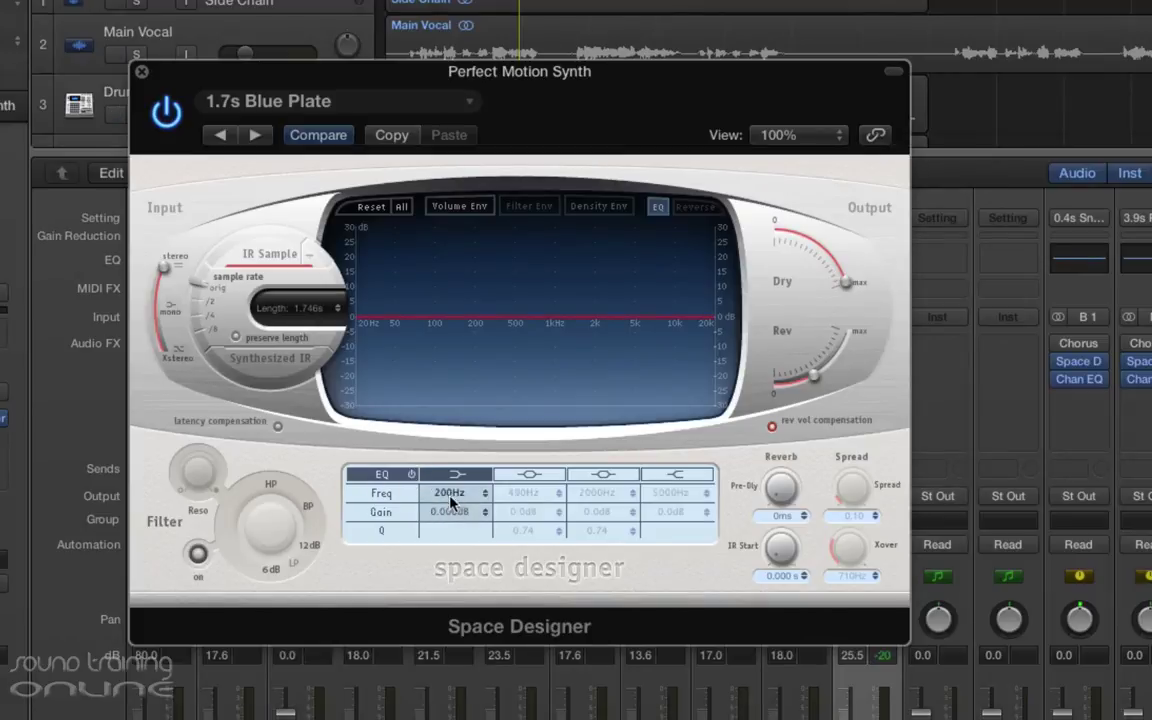
drag(449, 515, 447, 541)
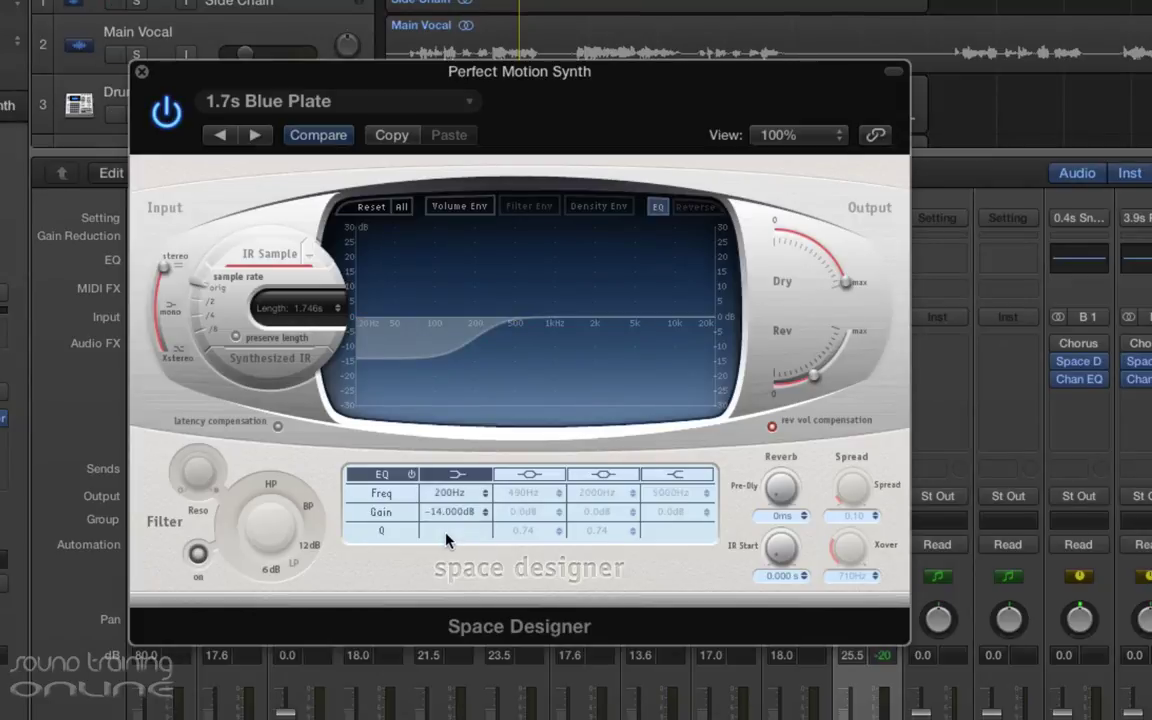
click(450, 520)
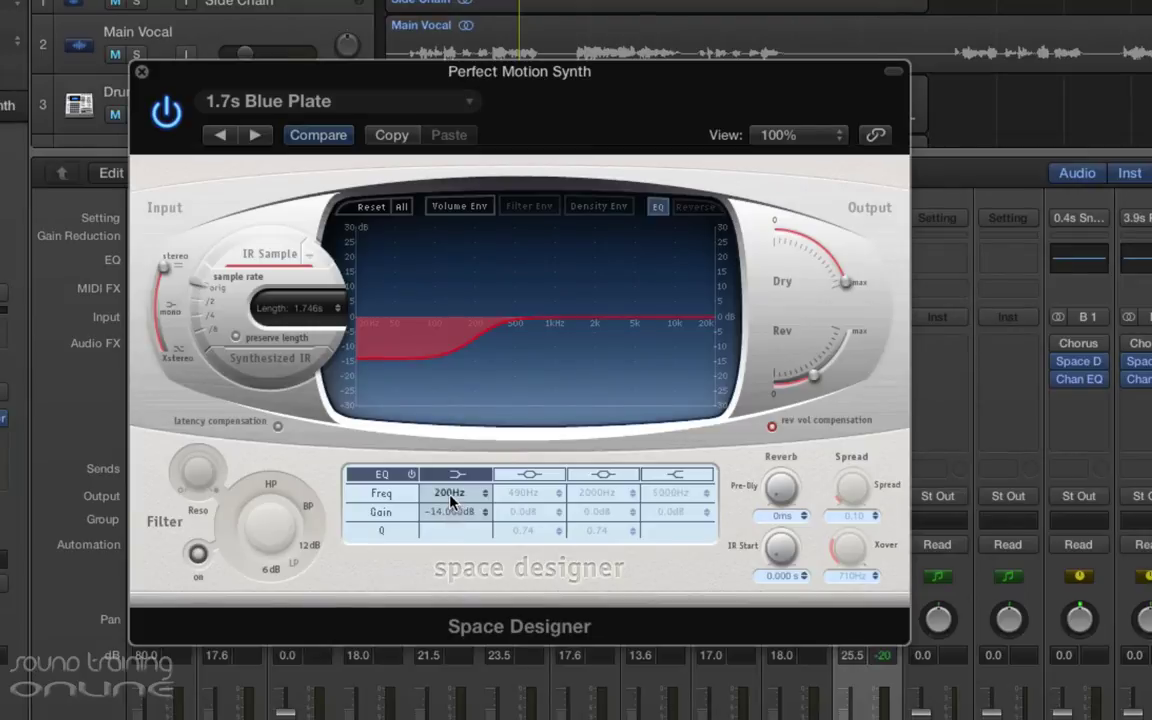
drag(450, 498, 450, 505)
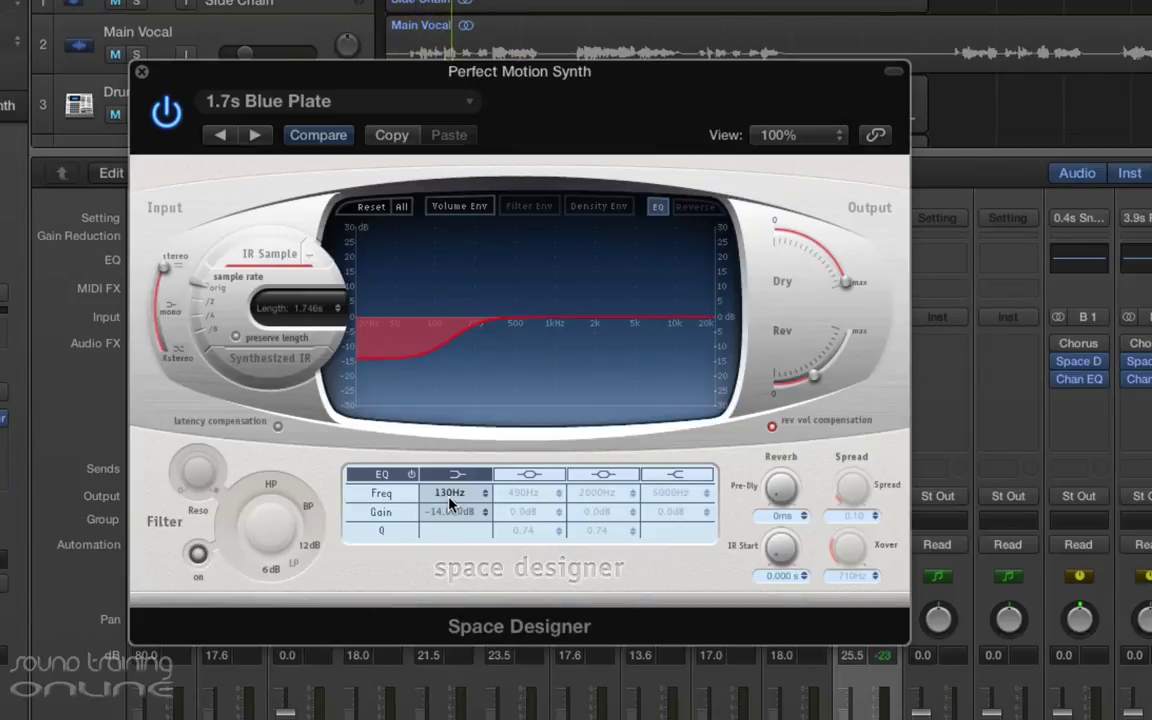
Step: Boost the reverb's 5000 Hz high shelf by 5 dB and fine-tune the reverb output level
drag(812, 381, 823, 373)
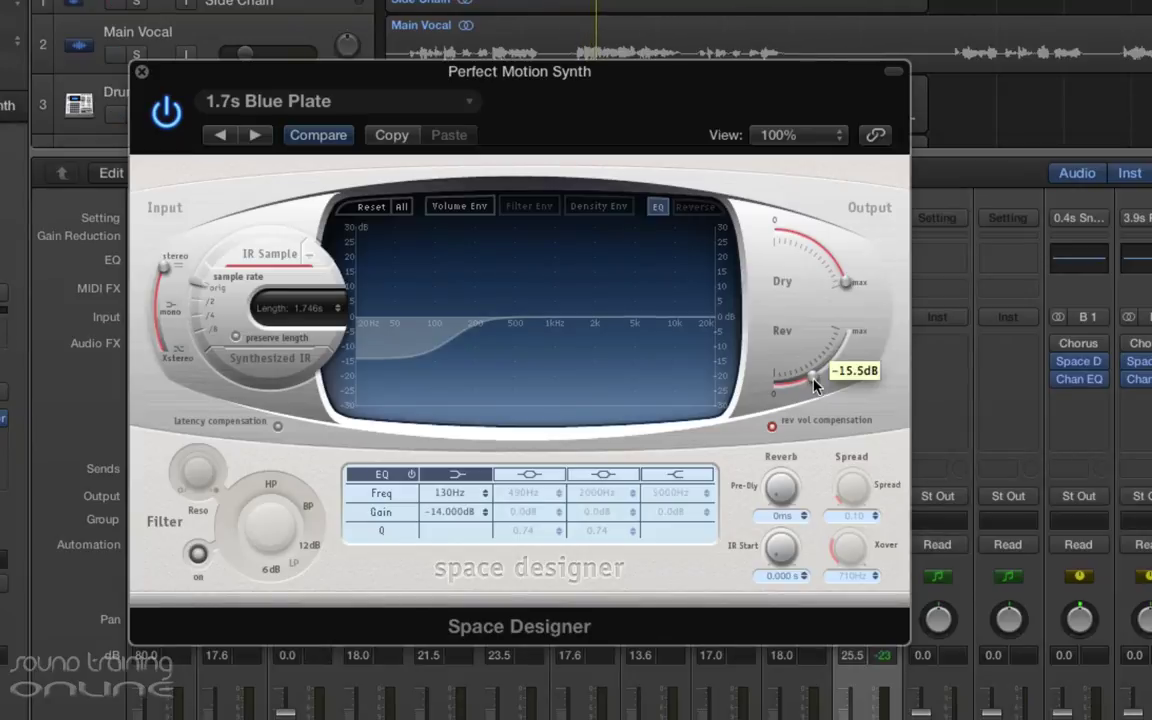
click(670, 478)
drag(672, 511, 675, 505)
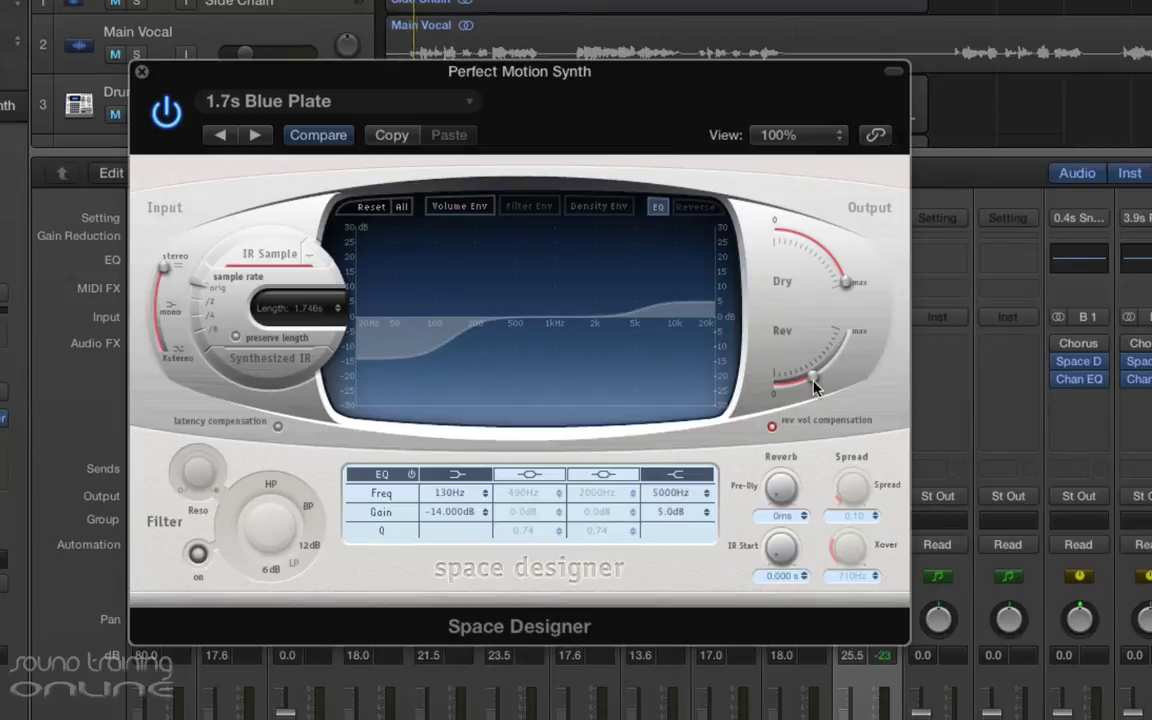
drag(813, 388, 813, 387)
Step: Set the impulse response sample rate to /2 (22050 Hz), trying the /8 setting along the way
click(198, 303)
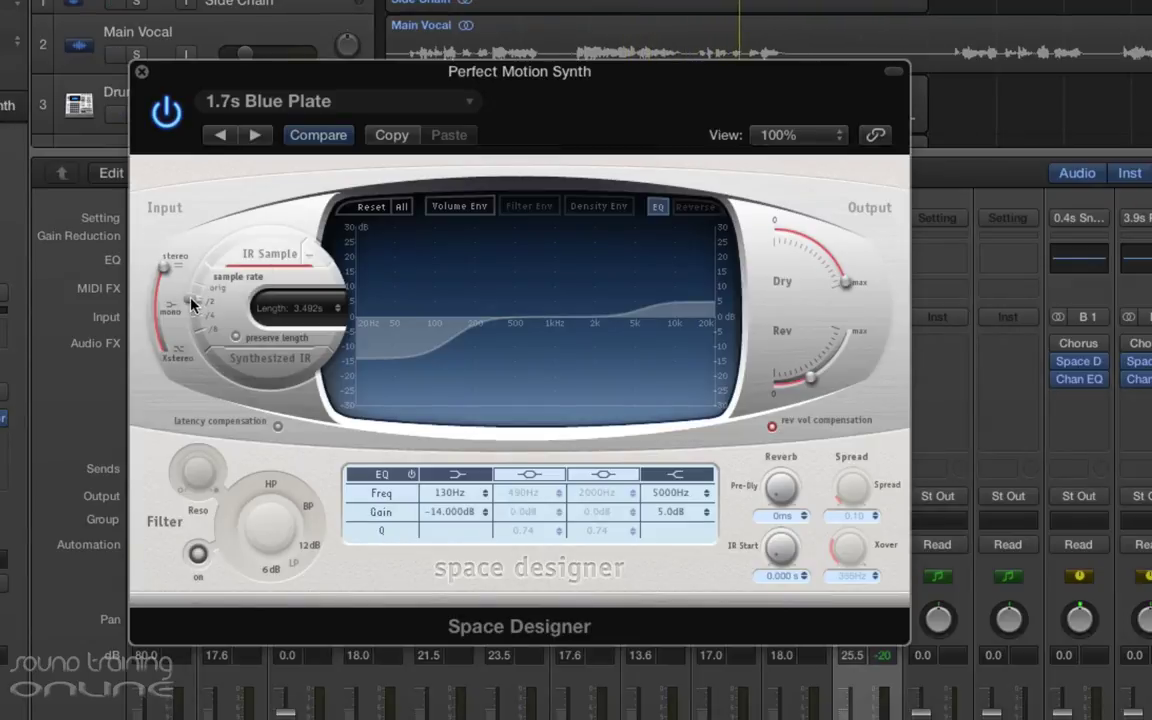
click(193, 305)
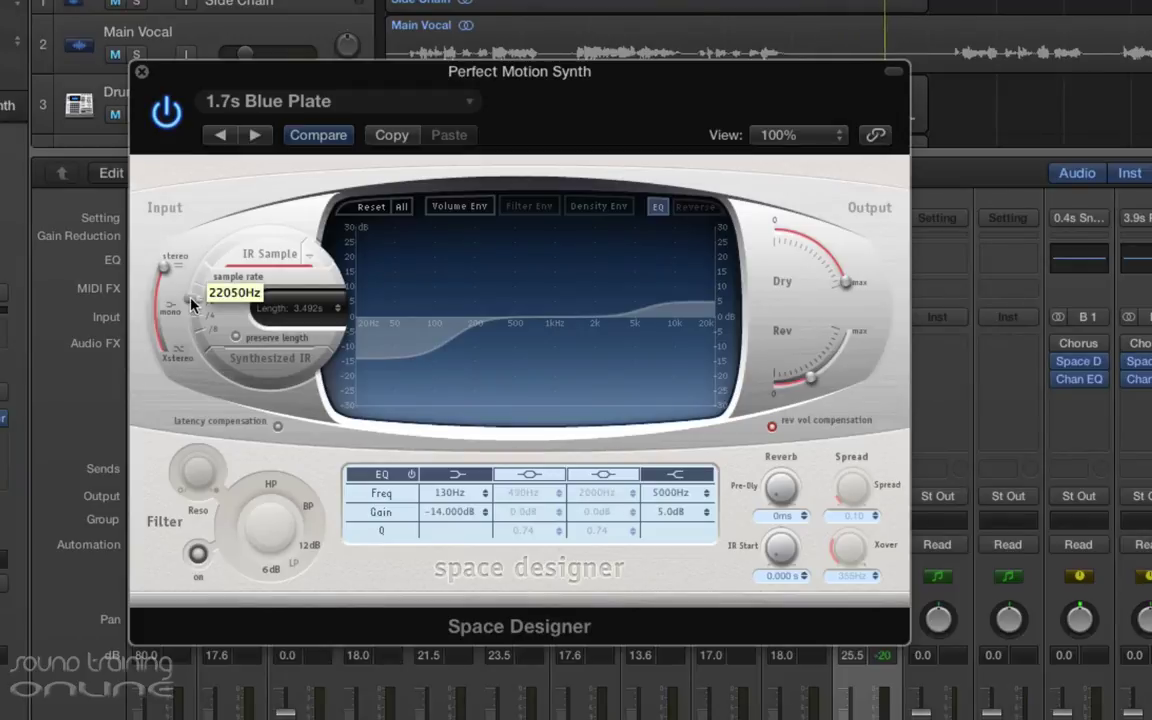
drag(193, 305, 197, 327)
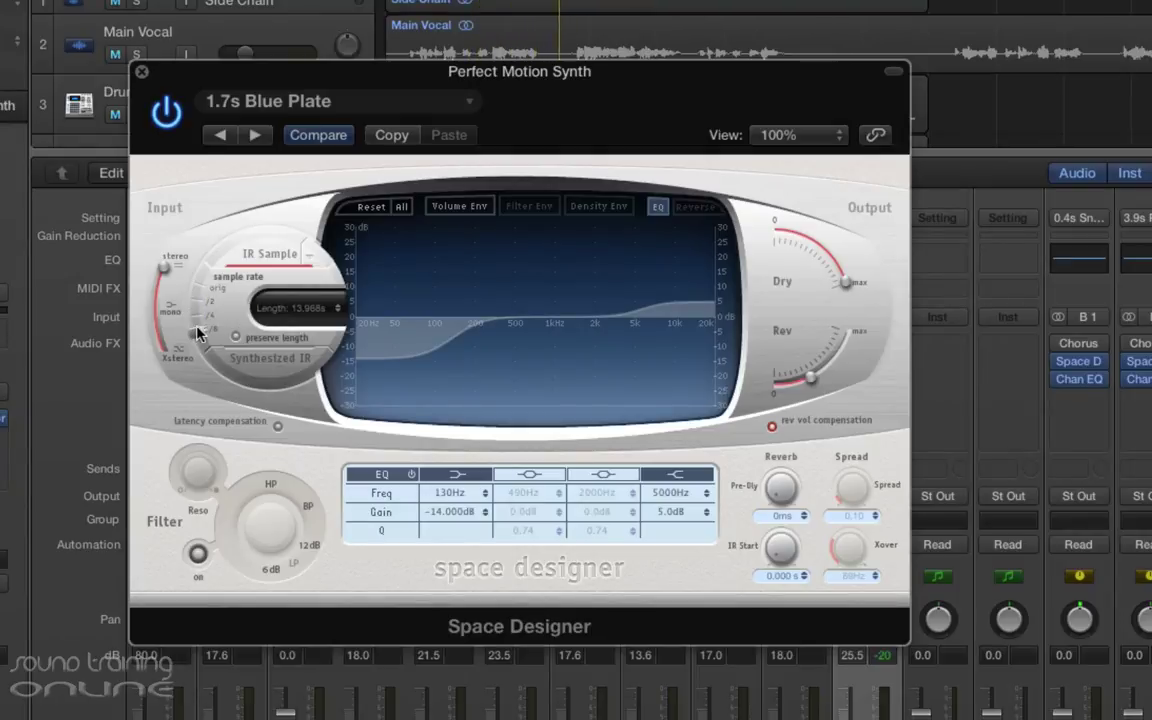
mouse_move(195, 316)
mouse_down()
mouse_move(192, 287)
mouse_move(195, 298)
mouse_up()
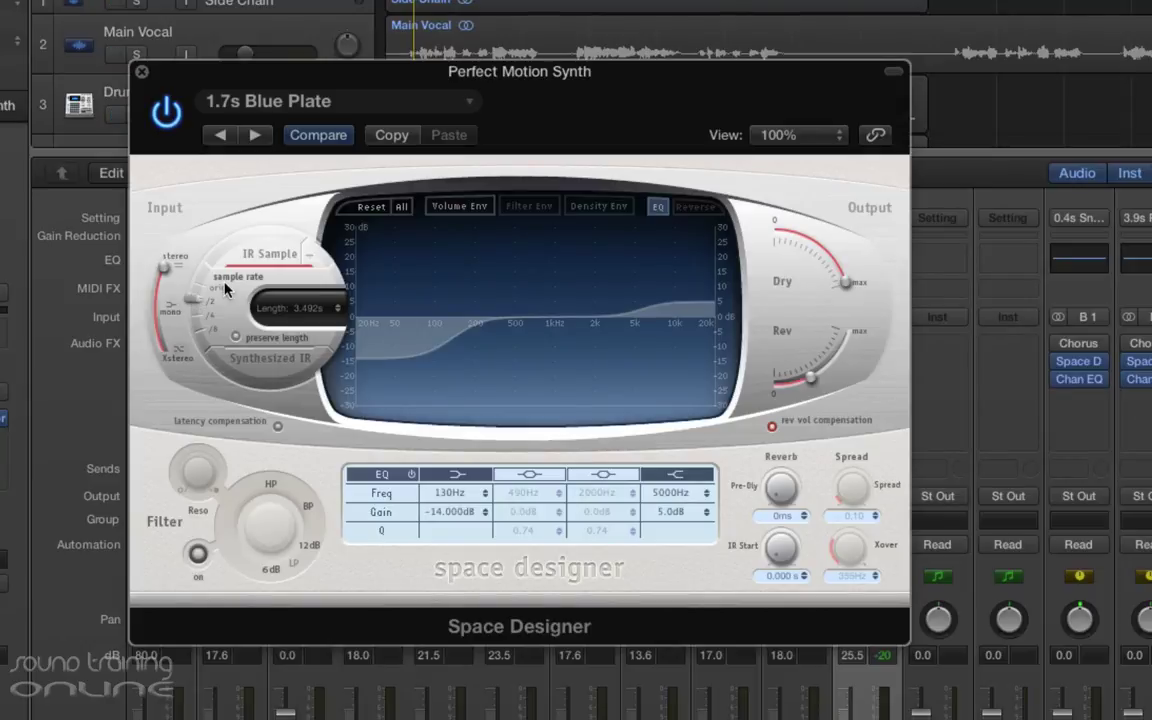
Step: Compare the original sample rate with the /2 setting while the full mix plays, ending on /2
mouse_move(190, 304)
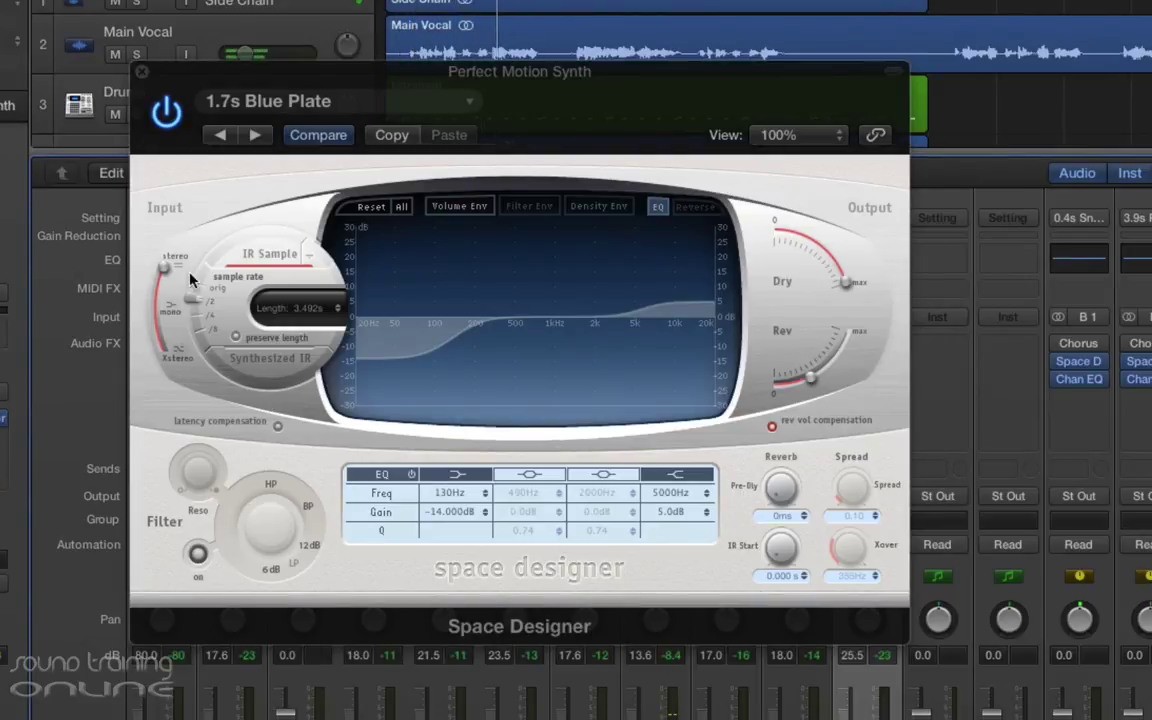
mouse_move(195, 305)
drag(195, 305, 195, 285)
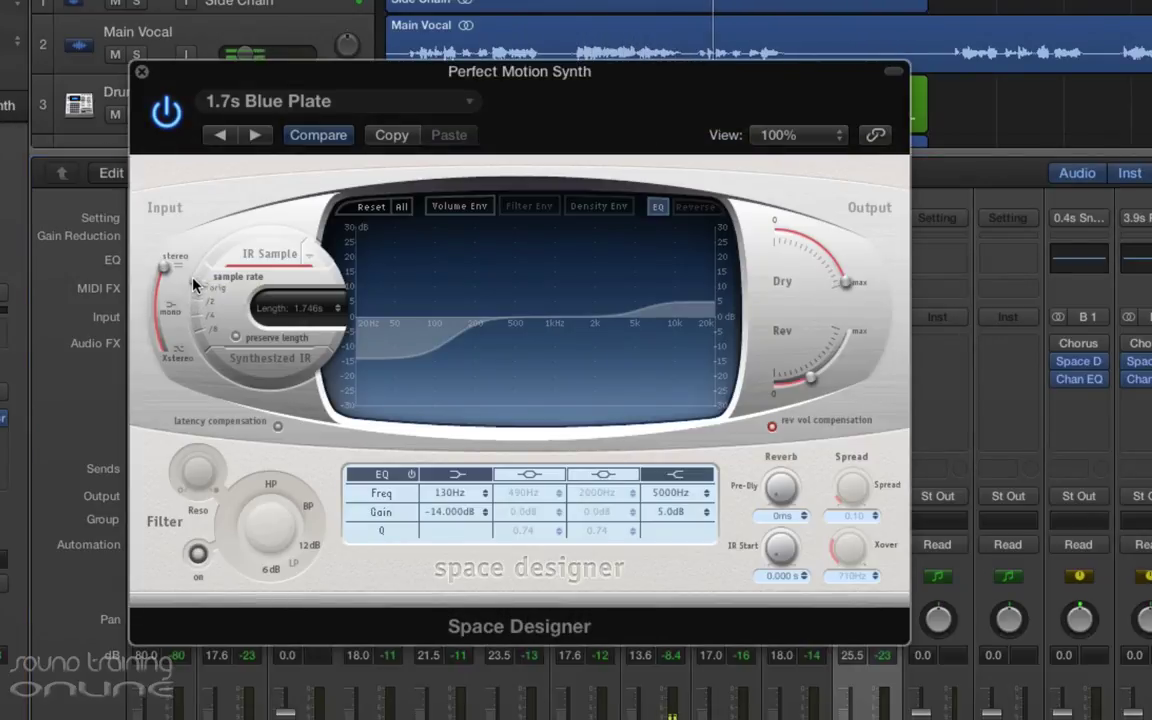
drag(195, 285, 193, 300)
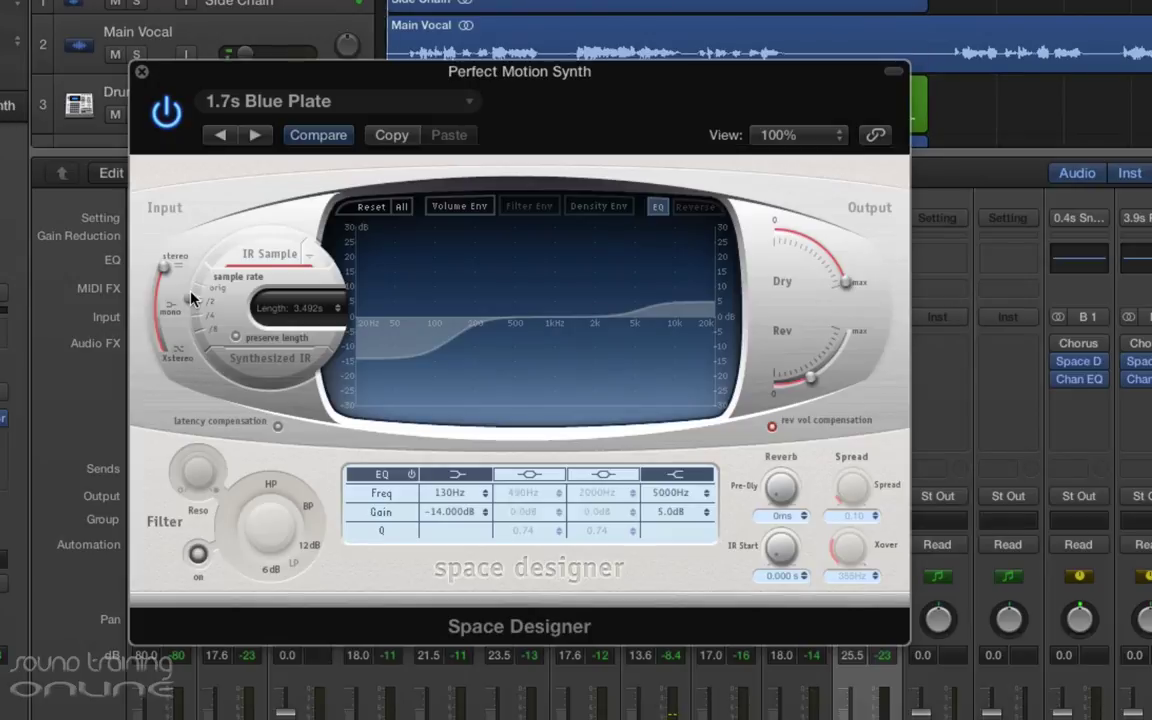
mouse_move(193, 300)
mouse_down()
mouse_move(195, 284)
mouse_move(195, 298)
mouse_up()
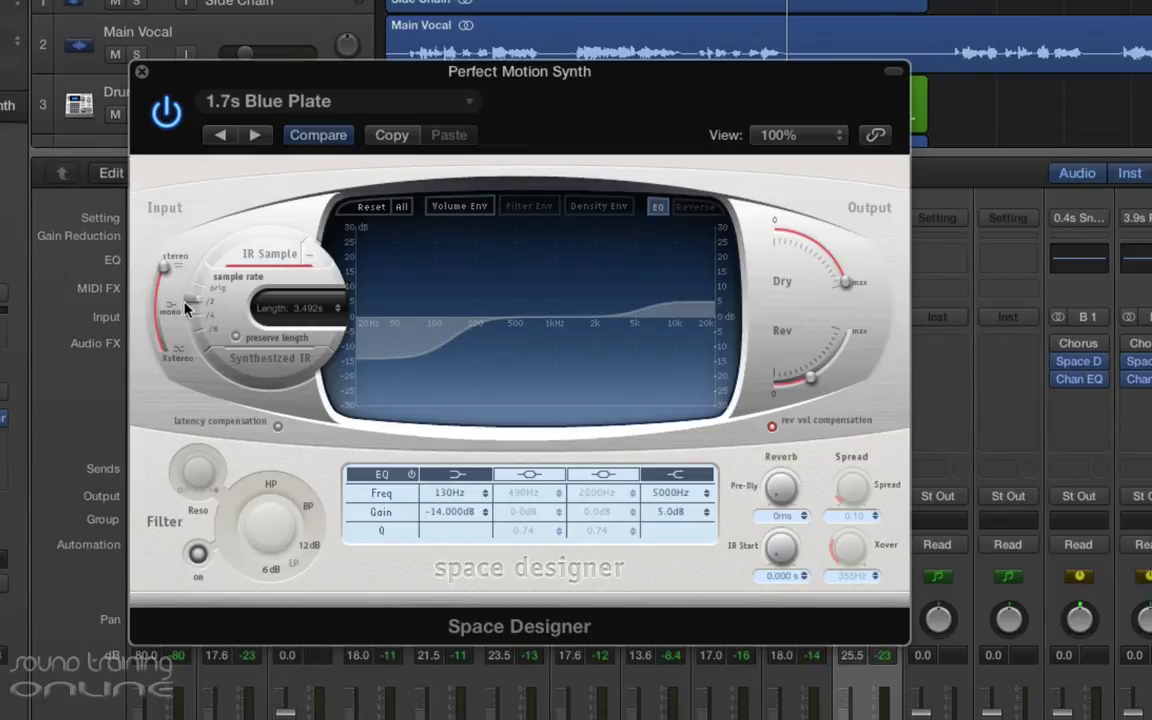
Step: Switch the sample rate to 44100 Hz and back to the /2 setting, and close the Space Designer window
click(194, 302)
drag(194, 302, 195, 288)
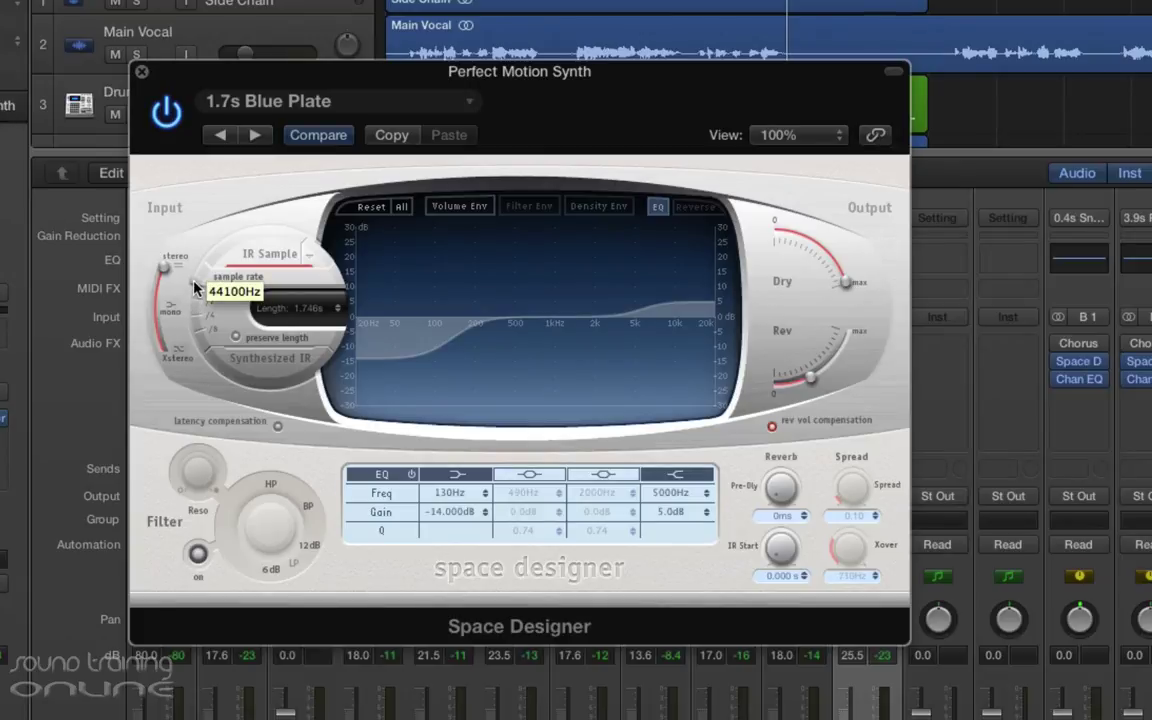
drag(195, 288, 193, 300)
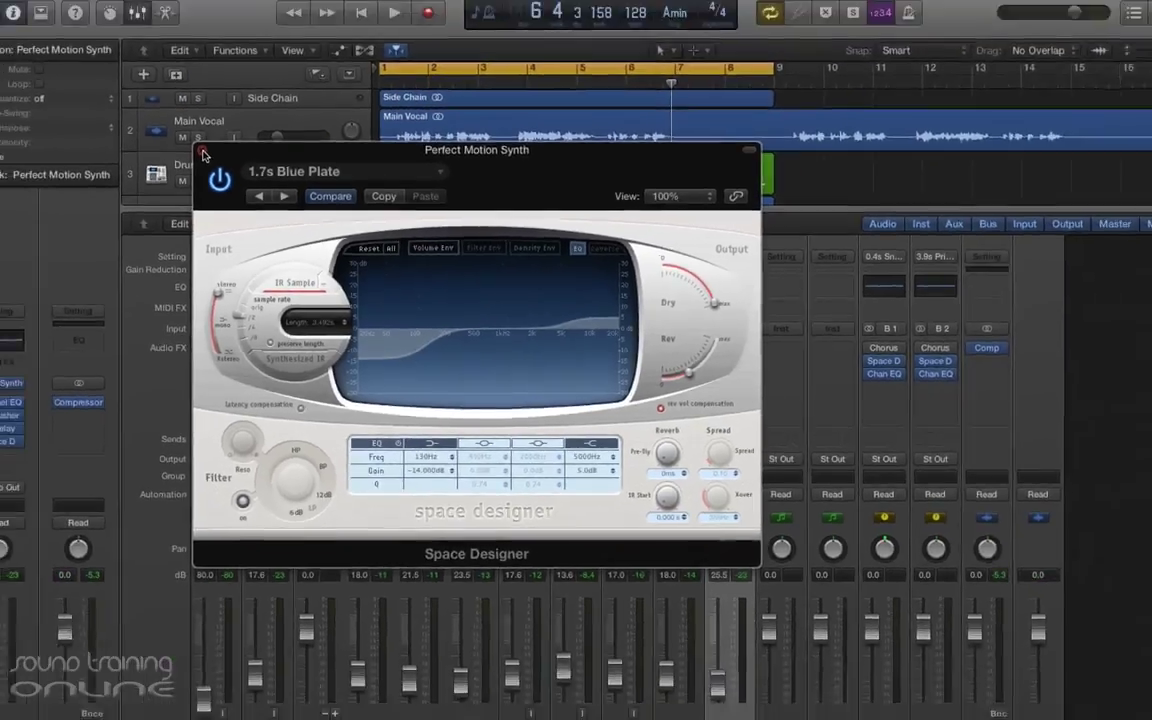
click(143, 76)
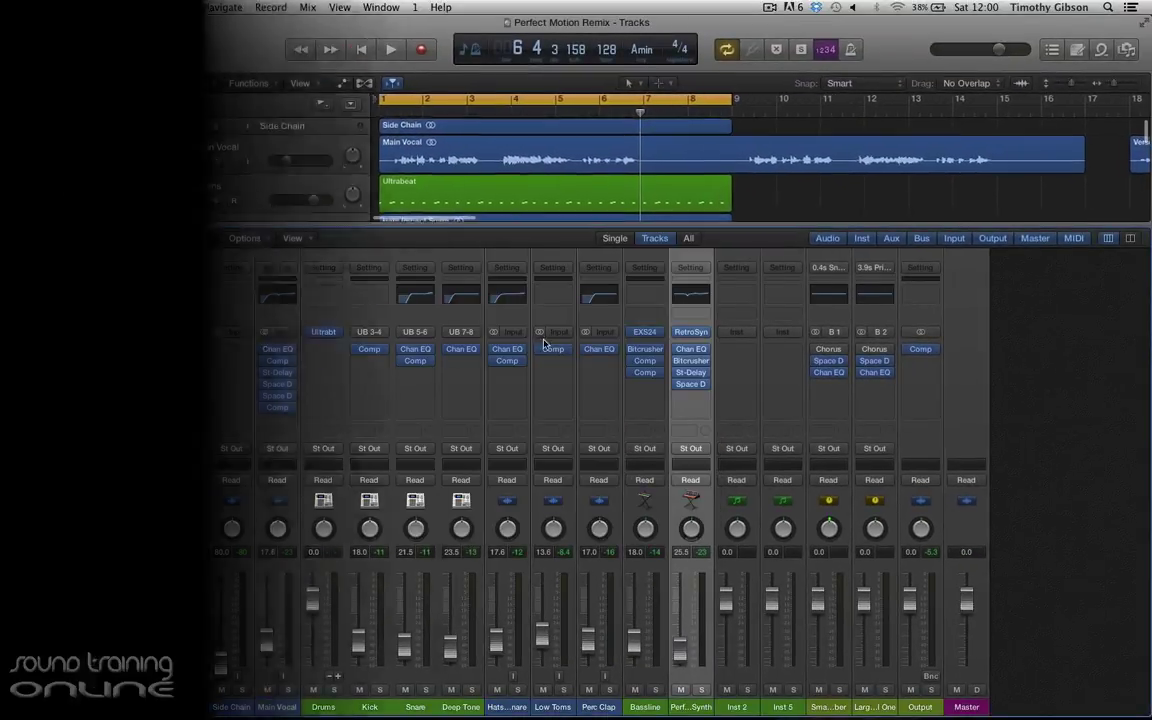